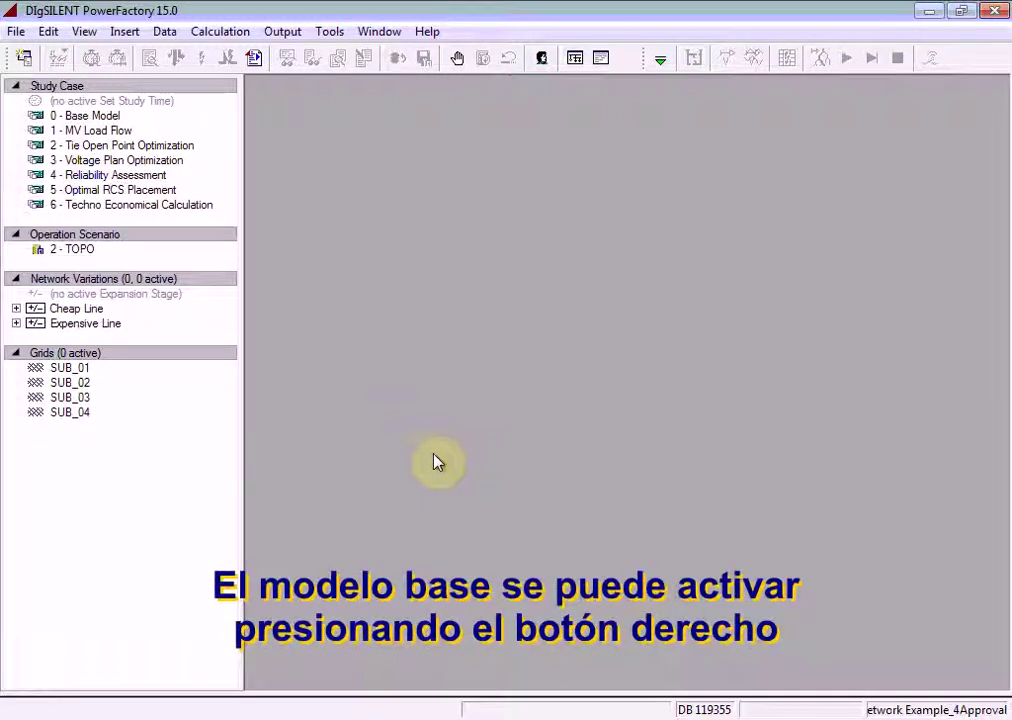
Step: Activate the 0 - Base Model study case so its 20 kV Overview Diagram opens
{"action": "left_click", "coordinate": [99, 117]}
{"action": "right_click", "coordinate": [99, 117]}
{"action": "left_click", "coordinate": [196, 176]}
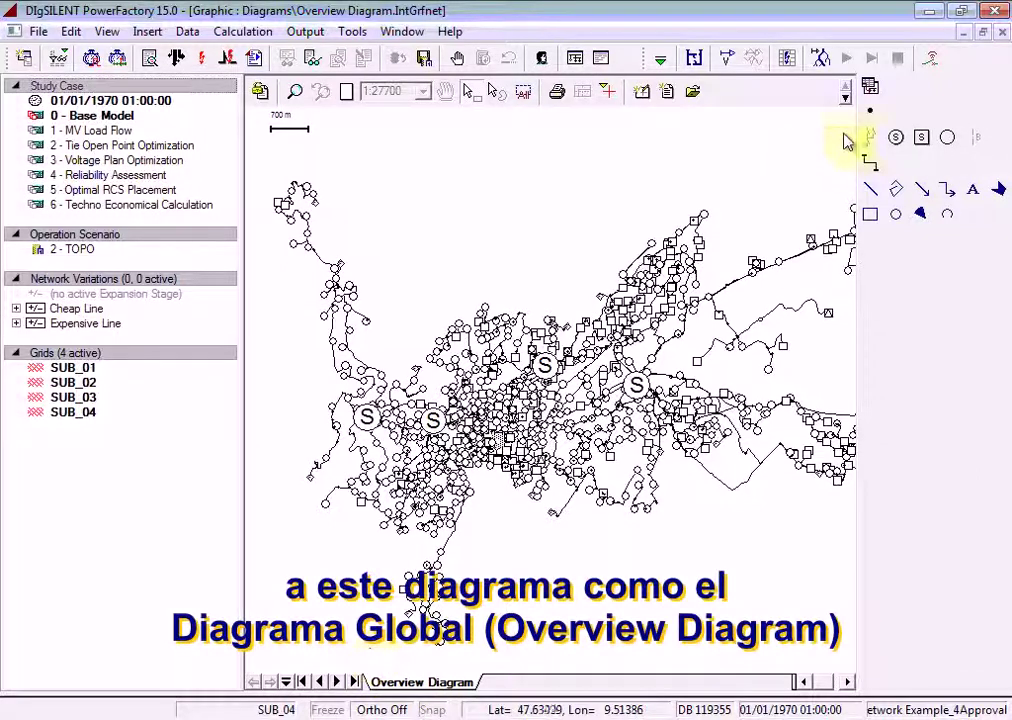
Step: Set the diagram colouring to 3. Other with Topology 'Supplied by Substation'
{"action": "left_click", "coordinate": [845, 100]}
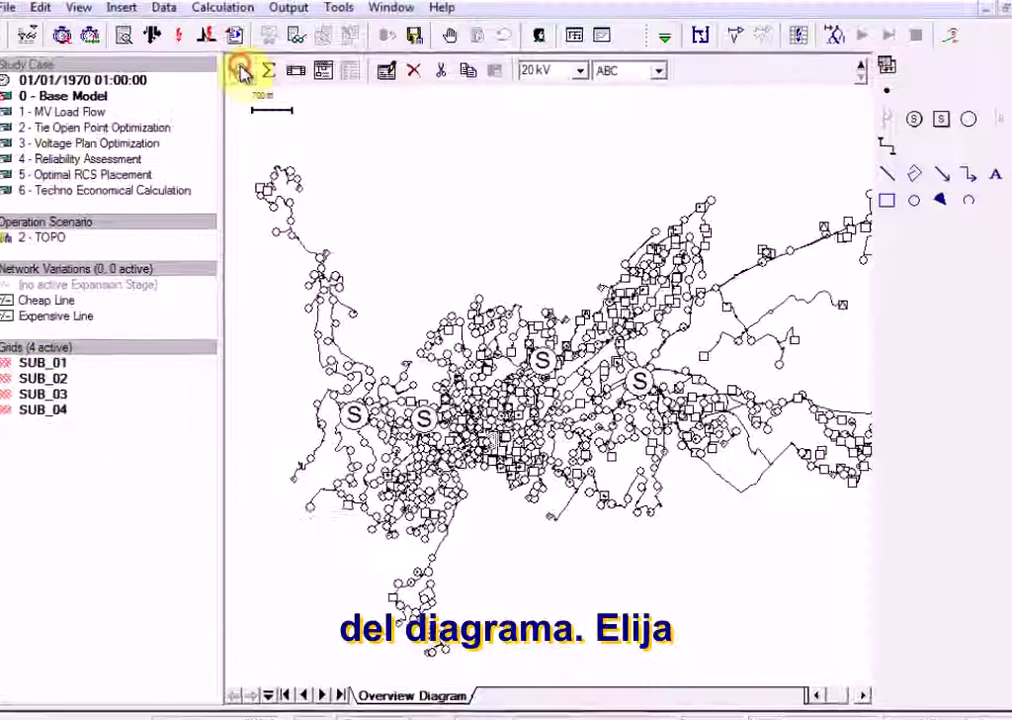
{"action": "left_click", "coordinate": [258, 90]}
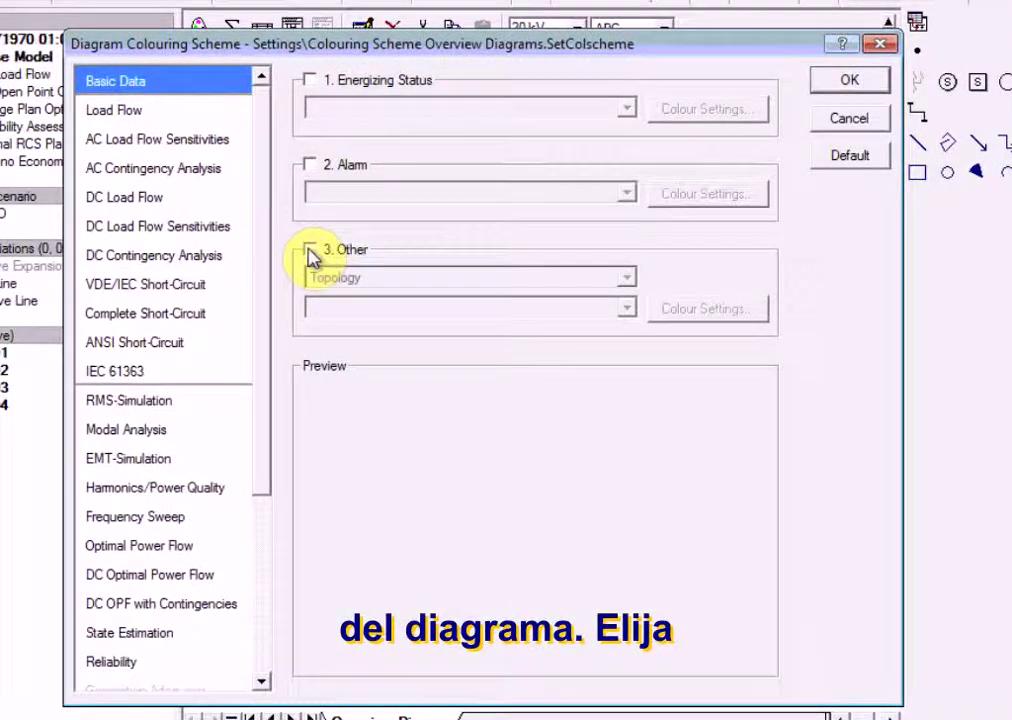
{"action": "left_click", "coordinate": [309, 250]}
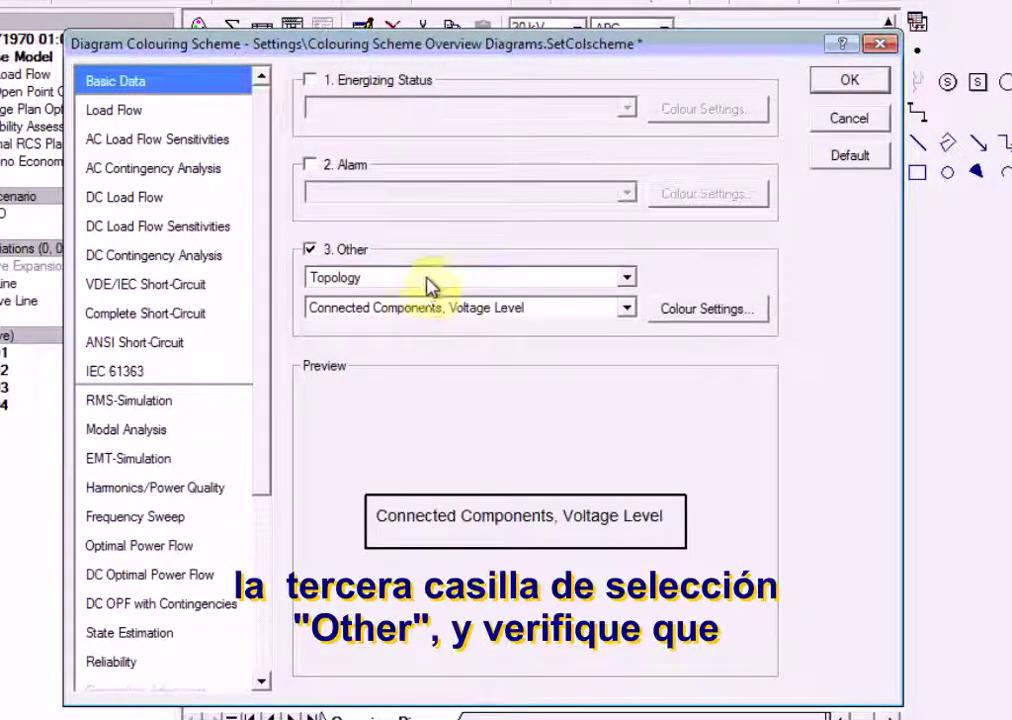
{"action": "left_click", "coordinate": [422, 310]}
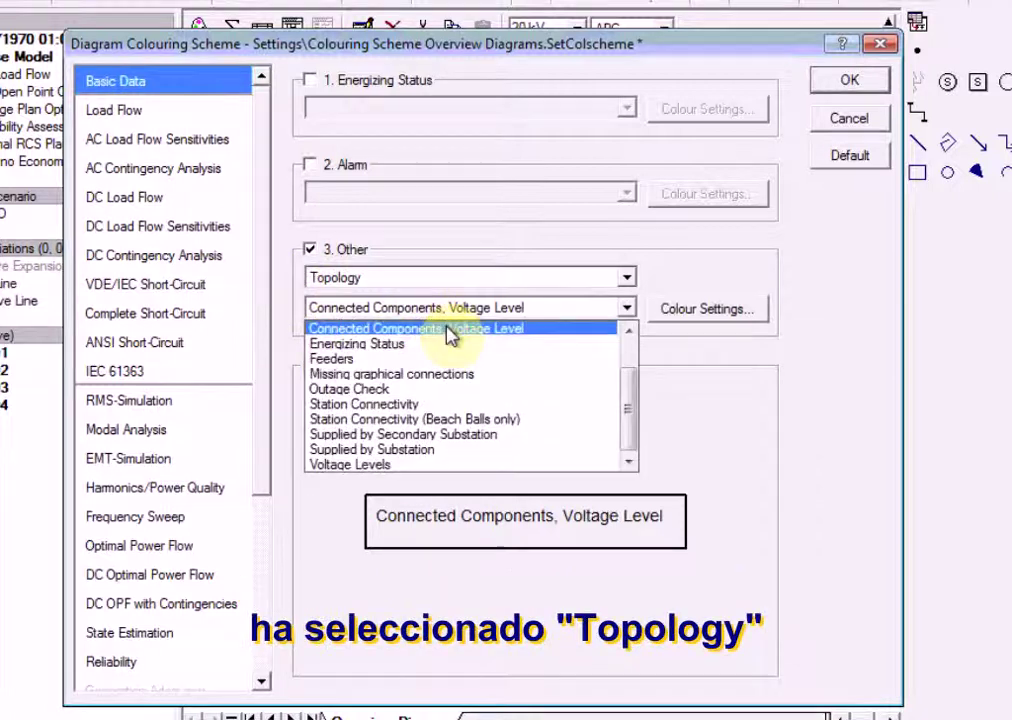
{"action": "left_click", "coordinate": [395, 449]}
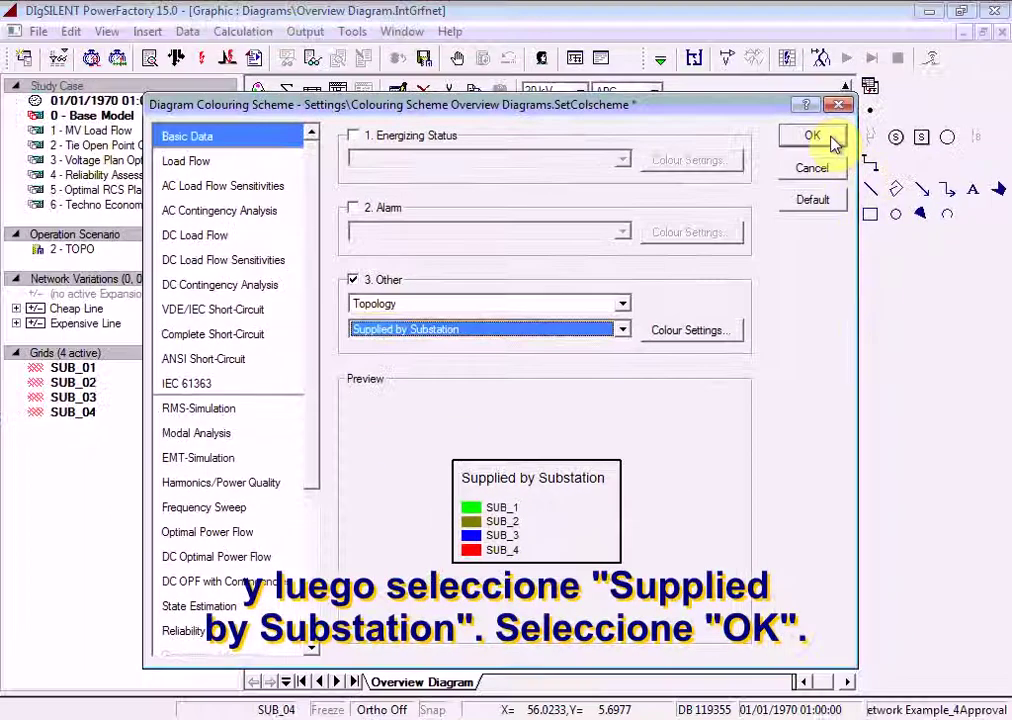
{"action": "left_click", "coordinate": [866, 86]}
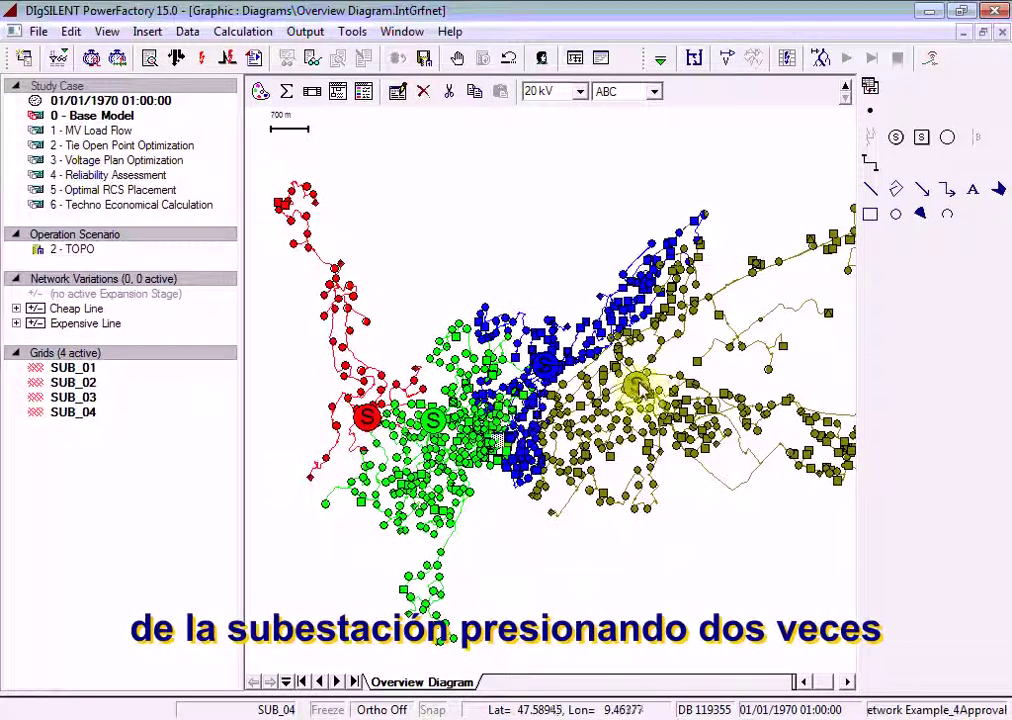
Step: Open the olive SUB_2 single-line diagram, zoom onto its lower busbars, then return to the overview
{"action": "double_click", "coordinate": [637, 386]}
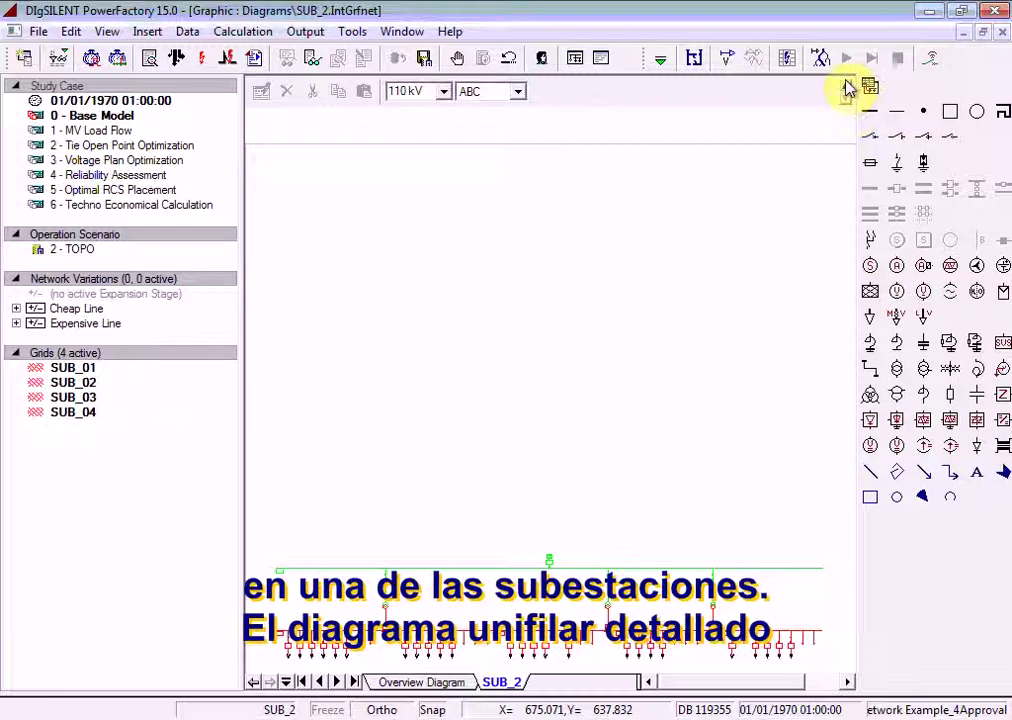
{"action": "left_click", "coordinate": [296, 91]}
{"action": "left_click_drag", "start_coordinate": [298, 532], "coordinate": [392, 668]}
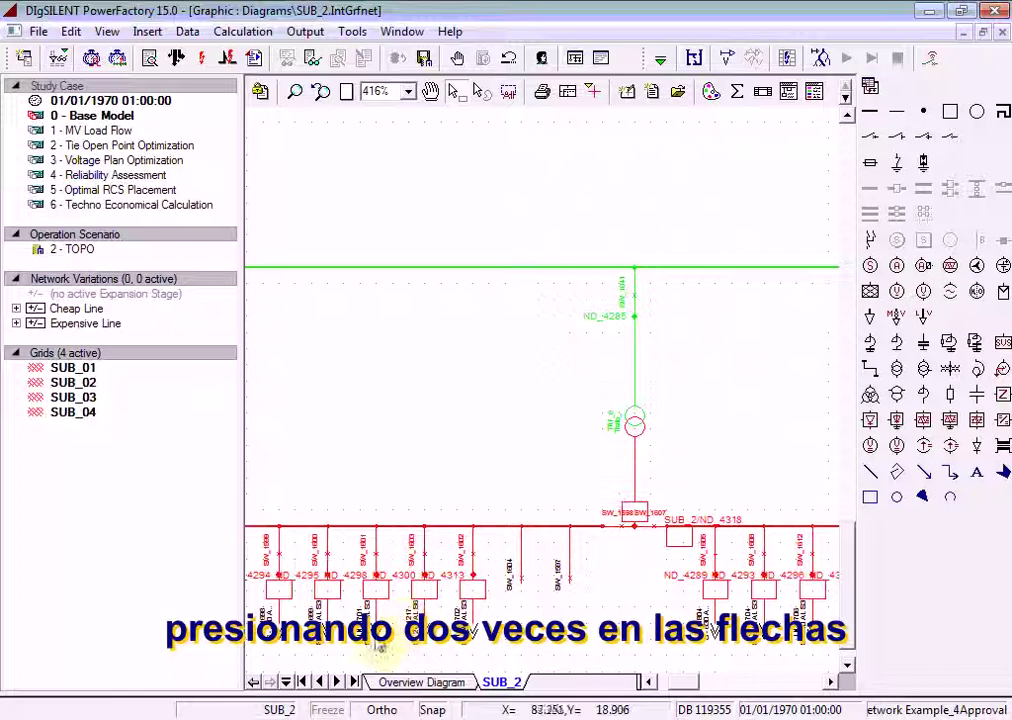
{"action": "double_click", "coordinate": [508, 560]}
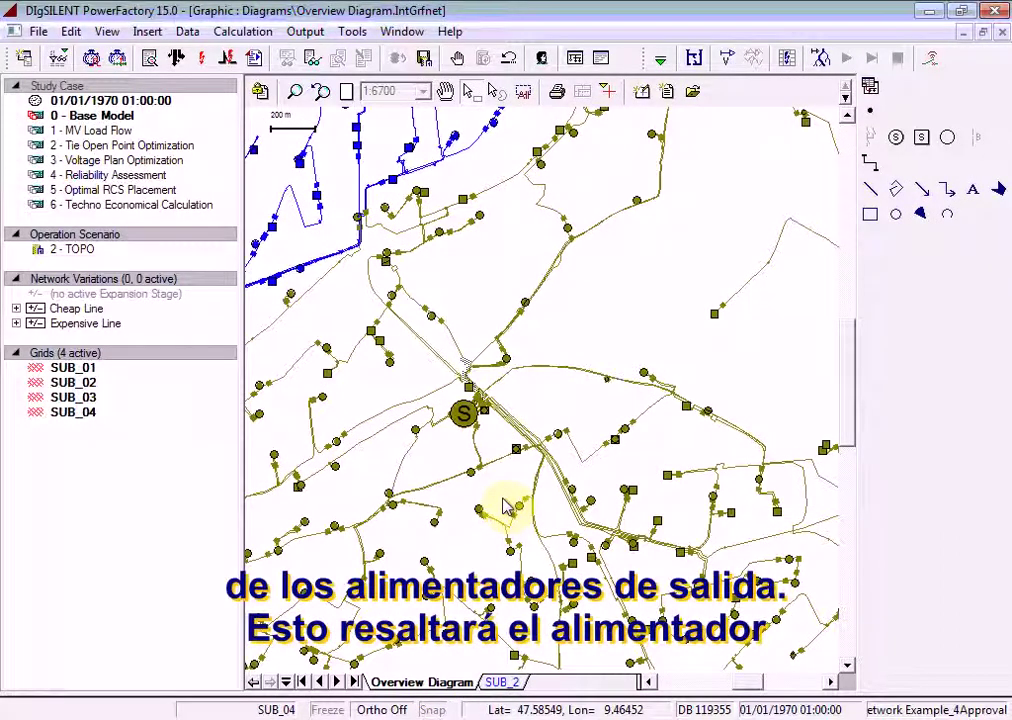
Step: Zoom into the central feeder junction and open the TRFSTAT_336 station graphic
{"action": "left_click", "coordinate": [295, 91]}
{"action": "left_click_drag", "start_coordinate": [463, 282], "coordinate": [555, 370]}
{"action": "scroll", "coordinate": [686, 558], "scroll_direction": "up", "scroll_amount": 5}
{"action": "scroll", "coordinate": [675, 558], "scroll_direction": "down", "scroll_amount": 2}
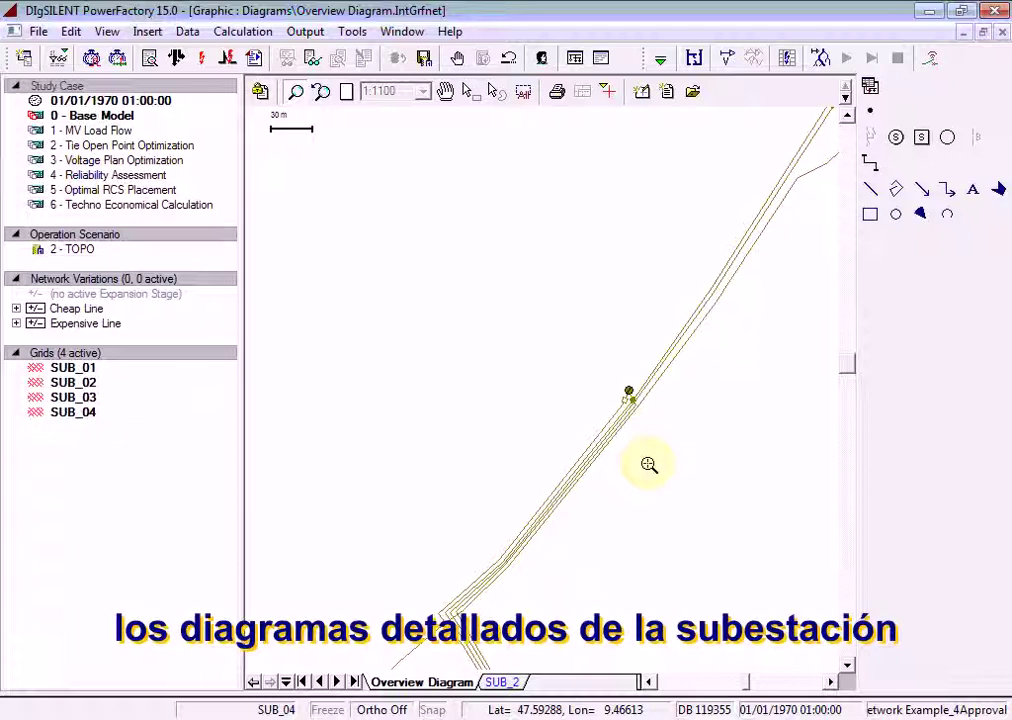
{"action": "key", "text": "Escape"}
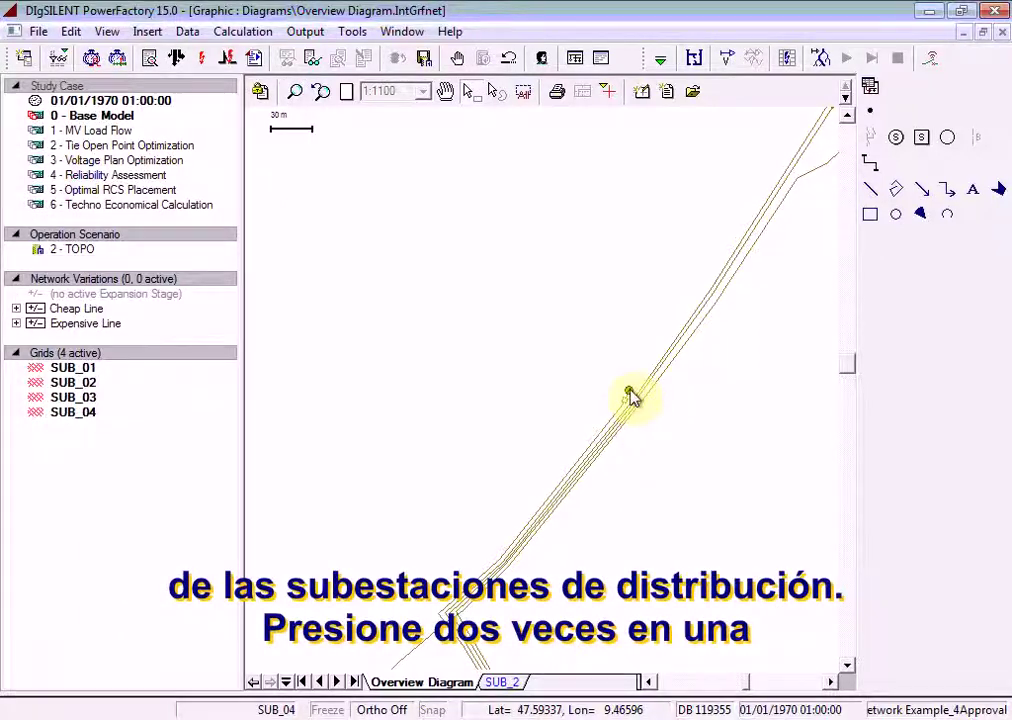
{"action": "double_click", "coordinate": [630, 396]}
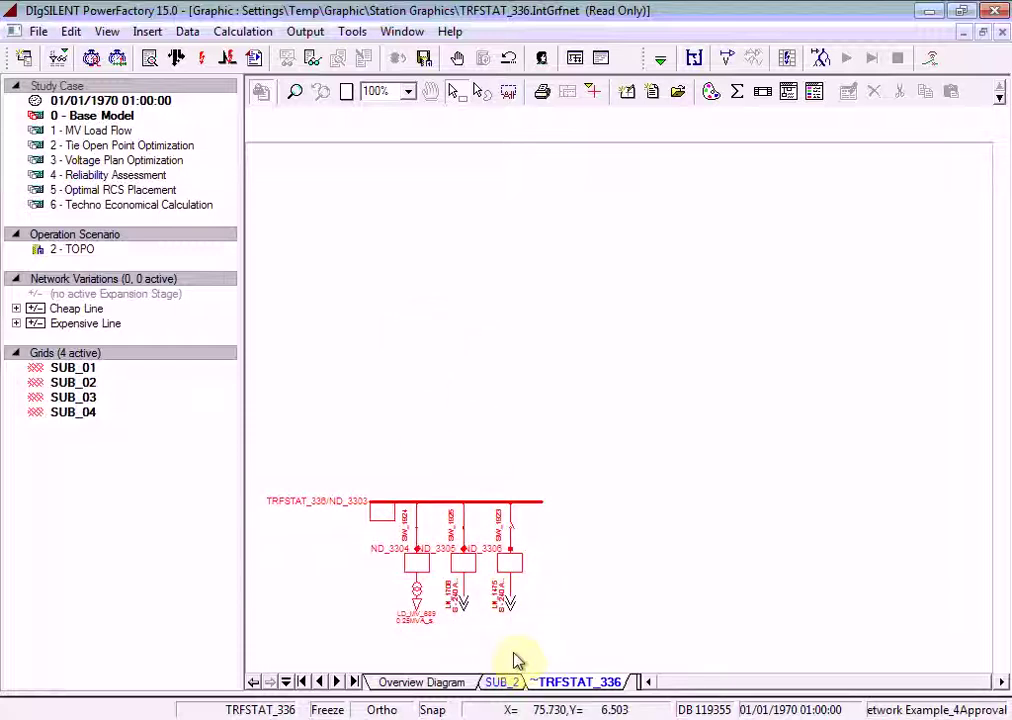
Step: Return to the Overview Diagram and fit the whole network into view
{"action": "left_click", "coordinate": [421, 686]}
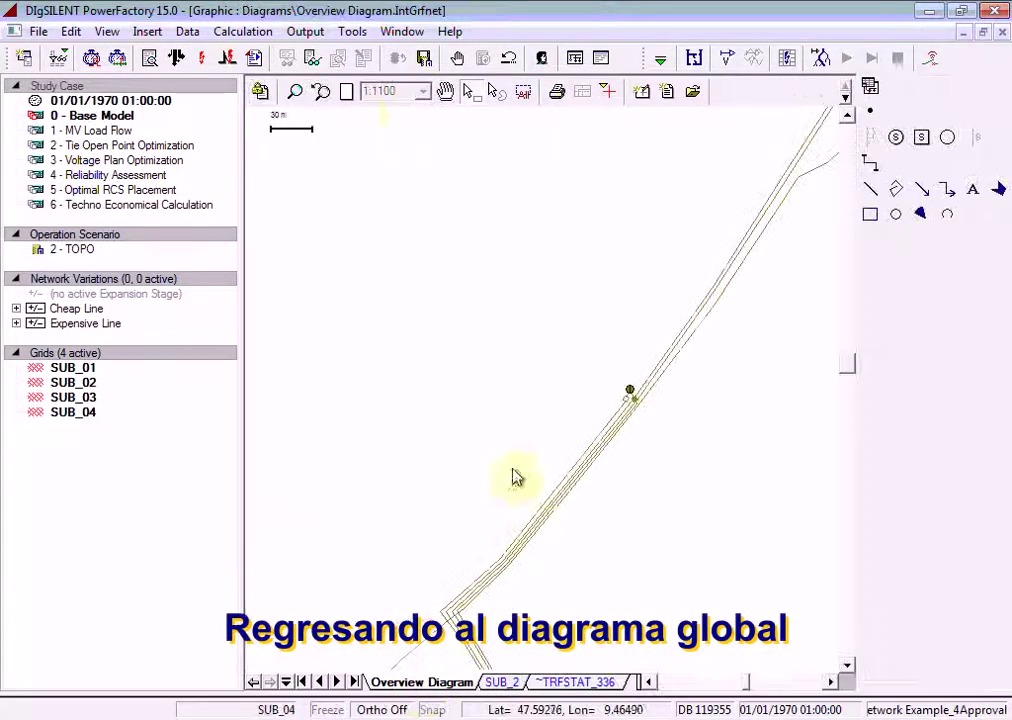
{"action": "left_click", "coordinate": [346, 90]}
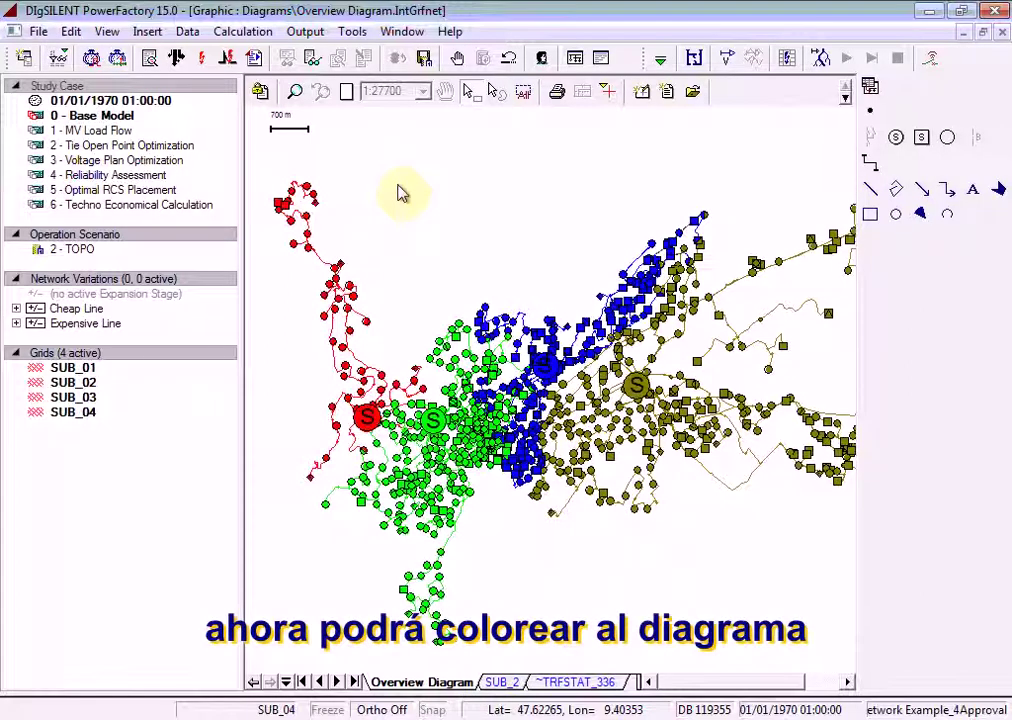
{"action": "left_click", "coordinate": [845, 93]}
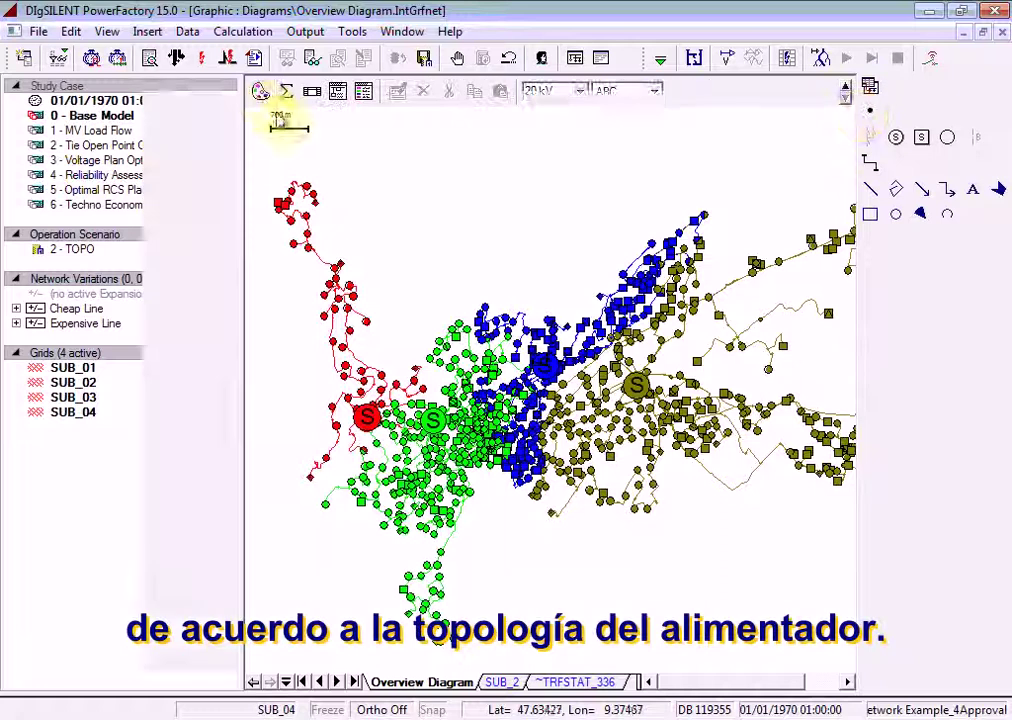
Step: Change the Topology colouring from 'Supplied by Substation' to 'Feeders'
{"action": "left_click", "coordinate": [261, 93]}
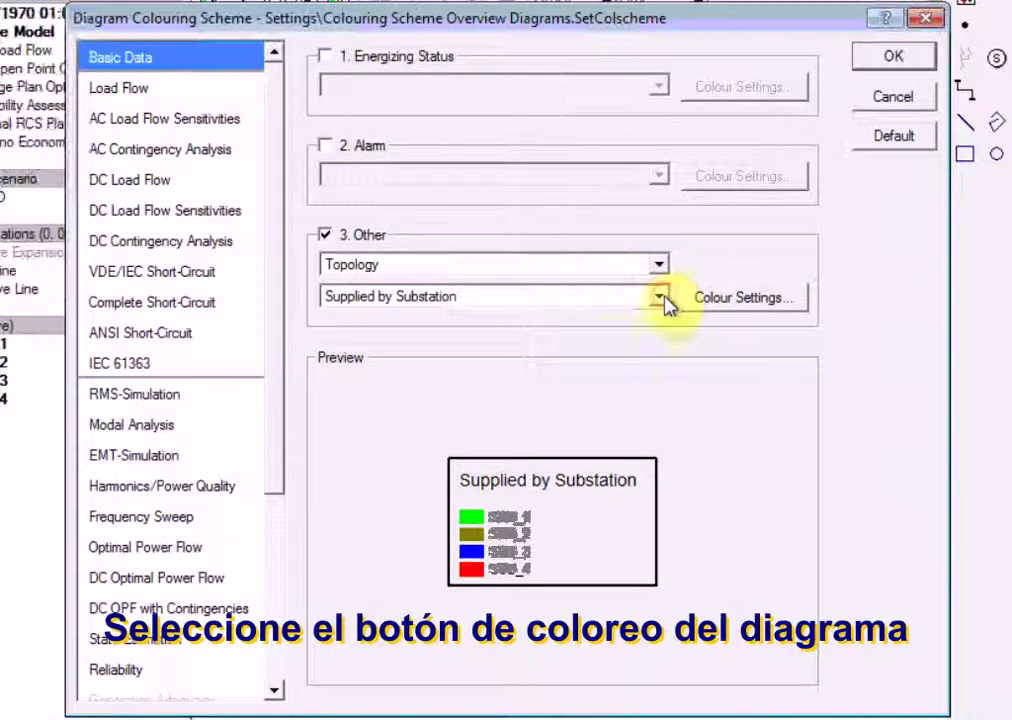
{"action": "left_click", "coordinate": [666, 298]}
{"action": "left_click", "coordinate": [490, 358]}
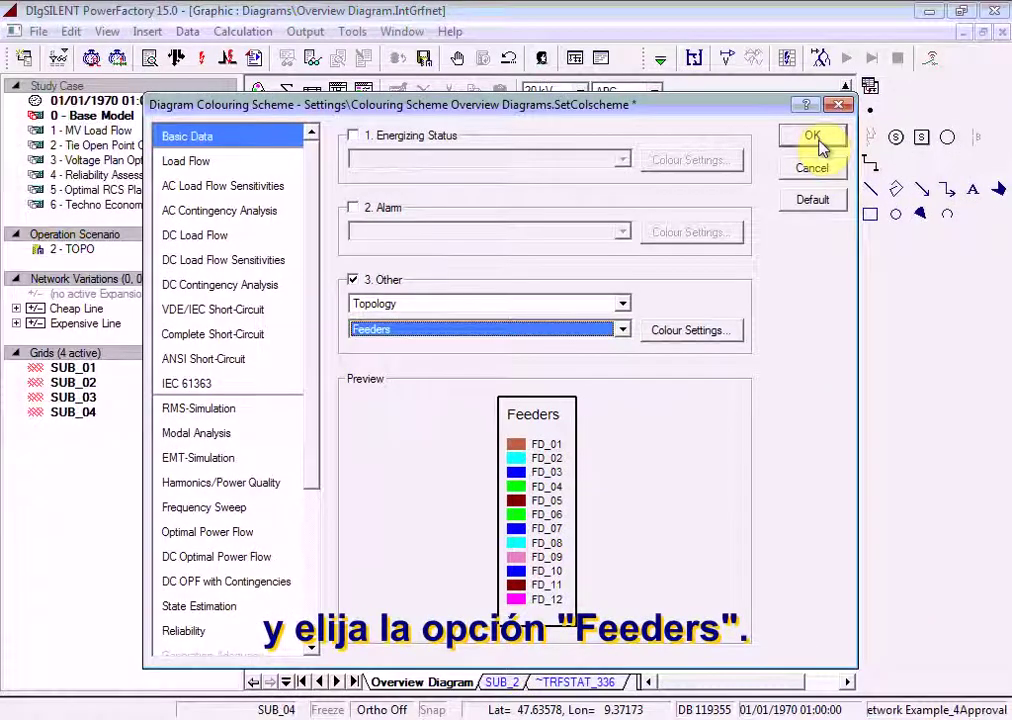
{"action": "left_click", "coordinate": [816, 141]}
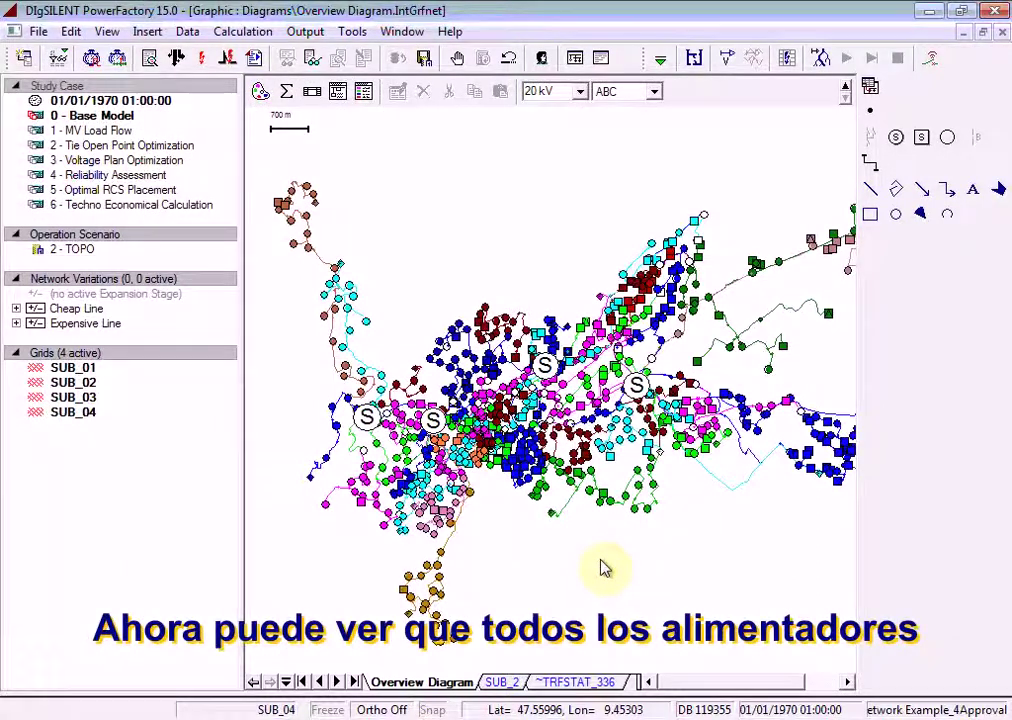
Step: Enable the 2. Alarm colouring with Feeder Radiality Check
{"action": "left_click", "coordinate": [265, 92]}
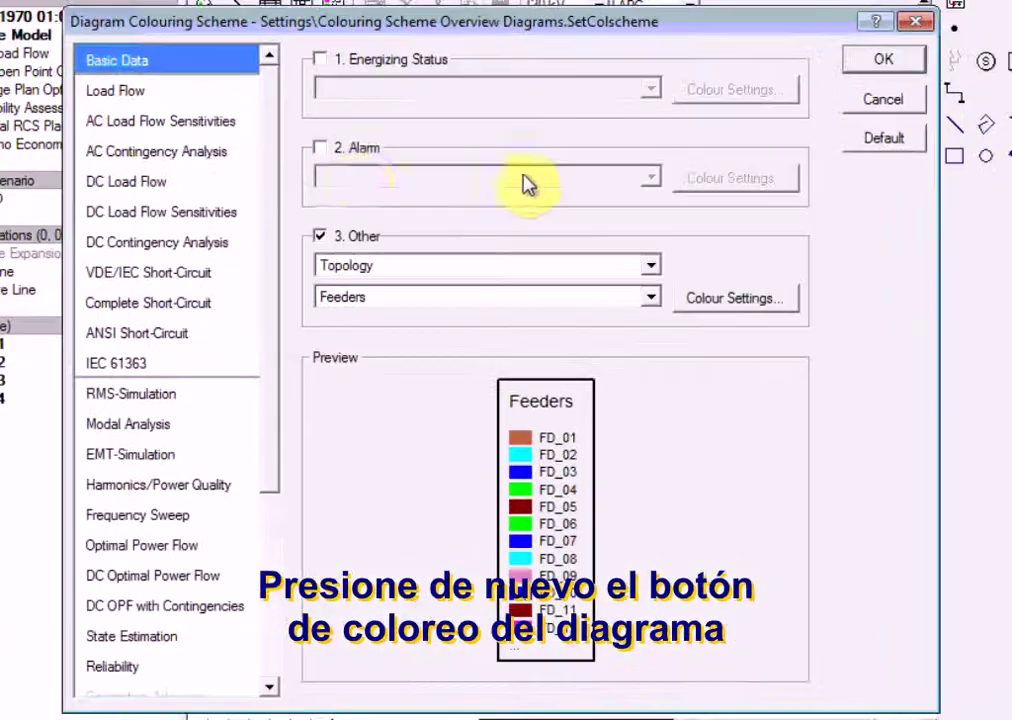
{"action": "left_click", "coordinate": [319, 148]}
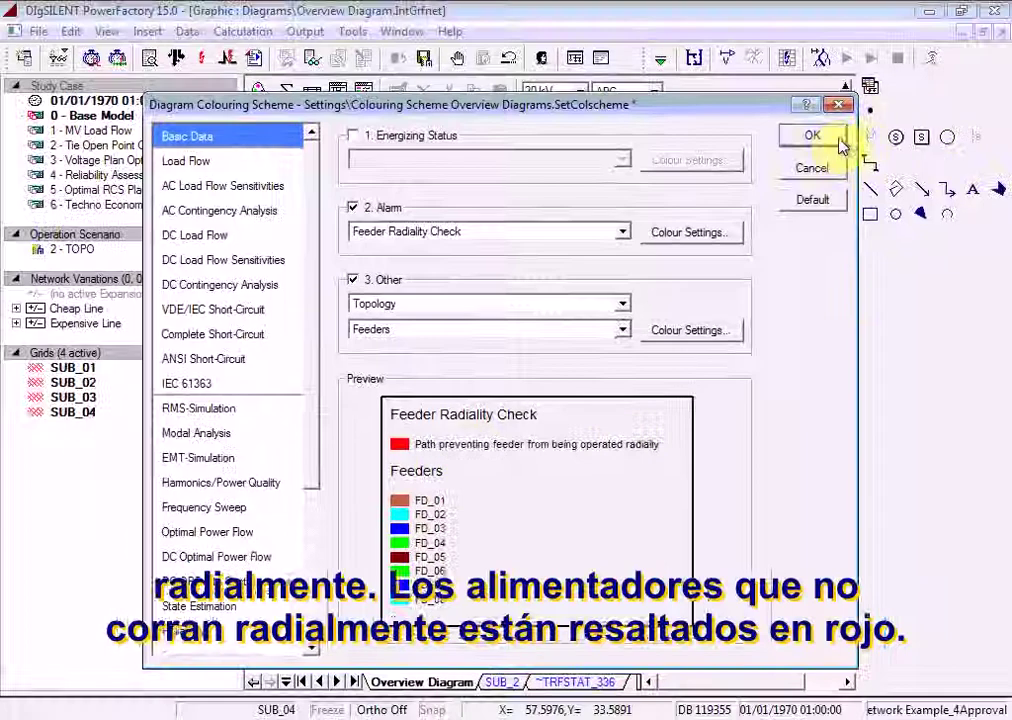
{"action": "left_click", "coordinate": [883, 59]}
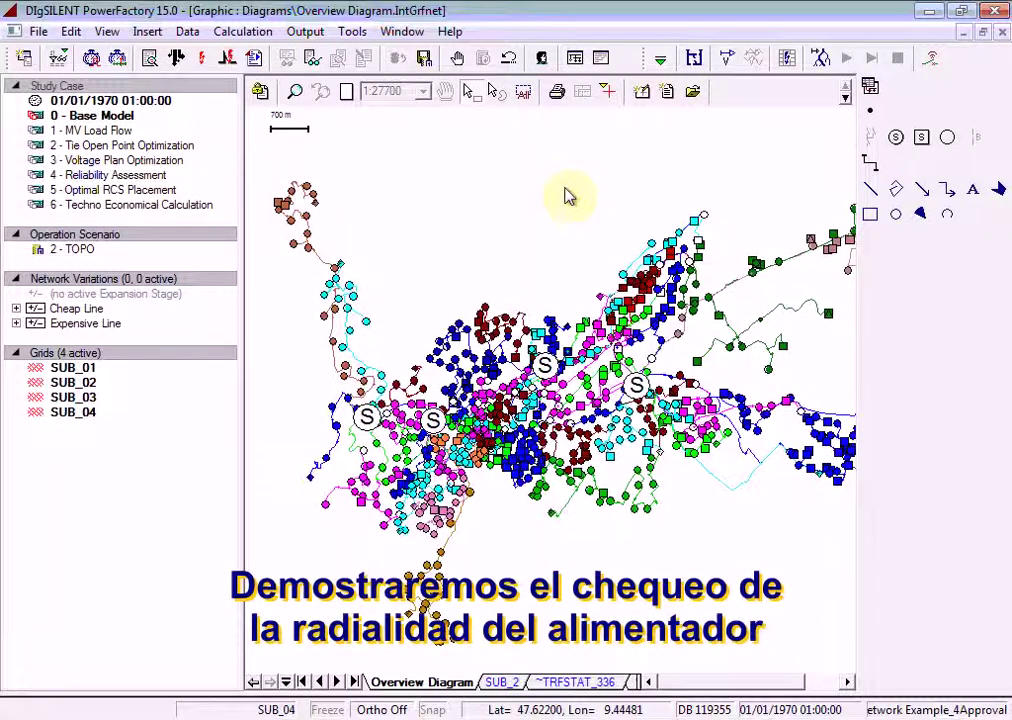
Step: Zoom into the left network, close a switch in TRFSTAT_127's station graphic, and return to the overview
{"action": "left_click", "coordinate": [295, 91]}
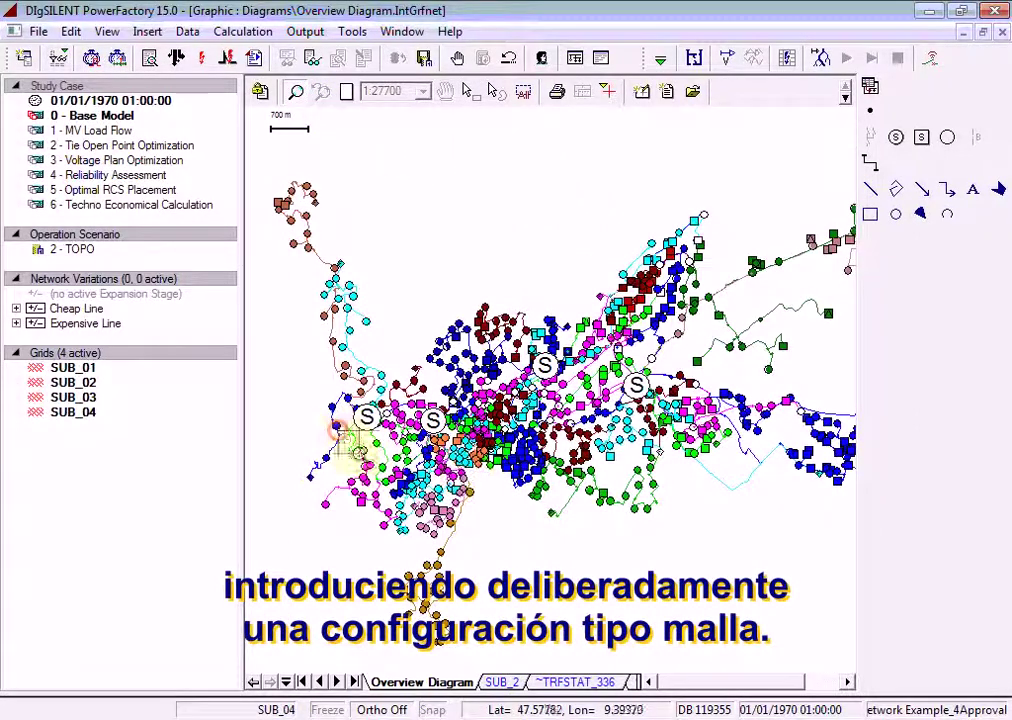
{"action": "left_click_drag", "start_coordinate": [262, 333], "coordinate": [361, 425]}
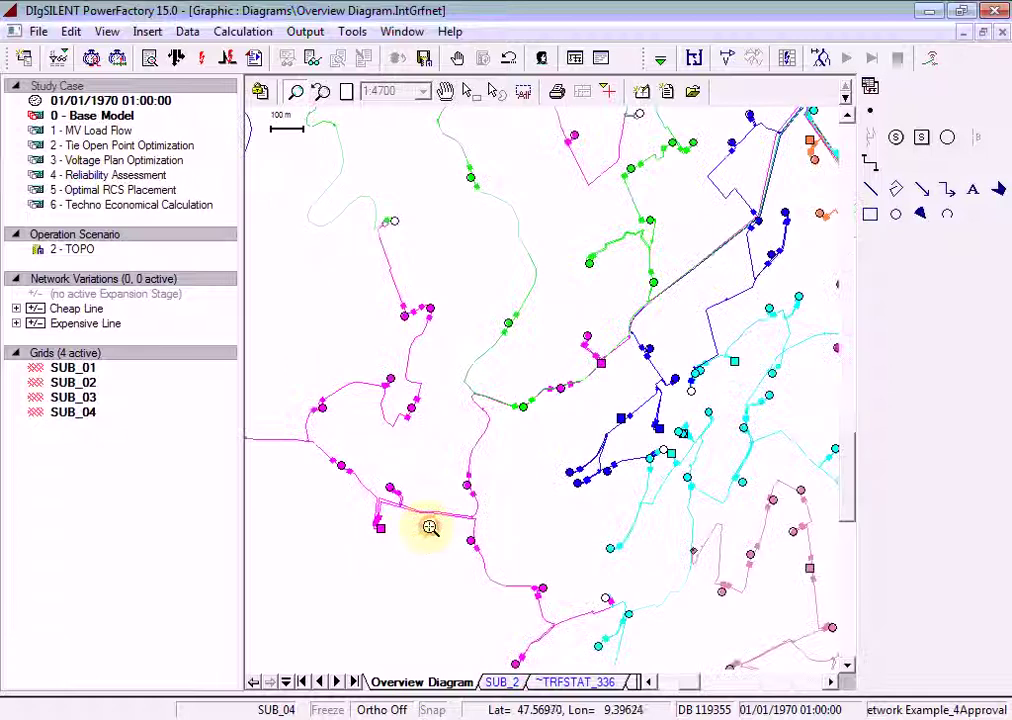
{"action": "scroll", "coordinate": [395, 260], "scroll_direction": "up", "scroll_amount": 4}
{"action": "scroll", "coordinate": [420, 343], "scroll_direction": "up", "scroll_amount": 1}
{"action": "key", "text": "Escape"}
{"action": "double_click", "coordinate": [395, 432]}
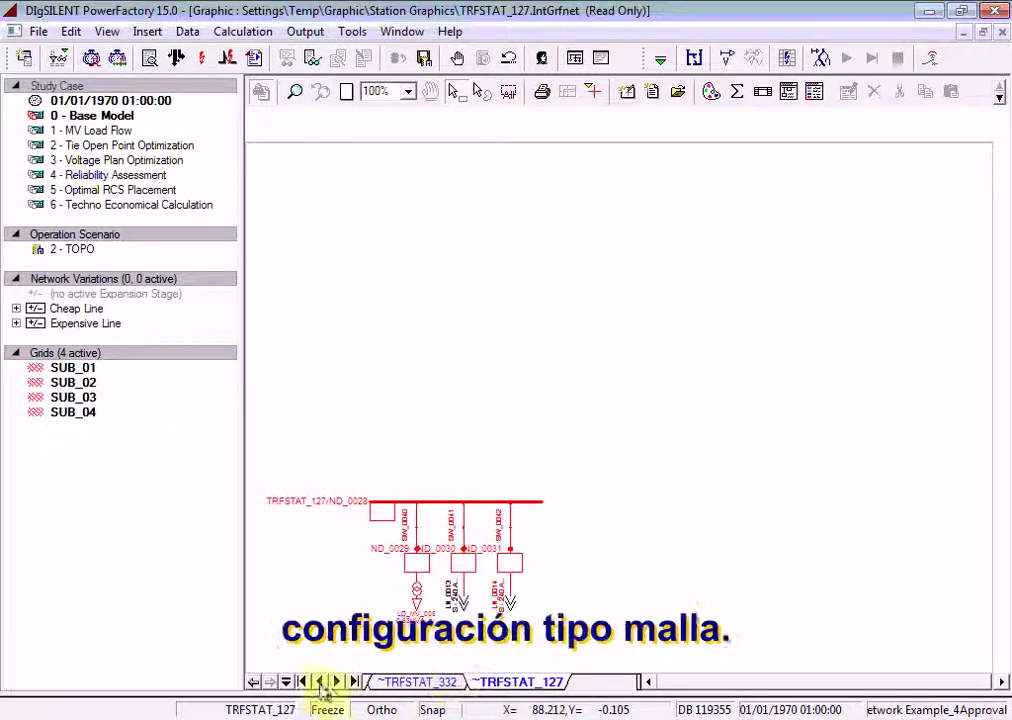
{"action": "left_click", "coordinate": [302, 681]}
{"action": "left_click", "coordinate": [424, 683]}
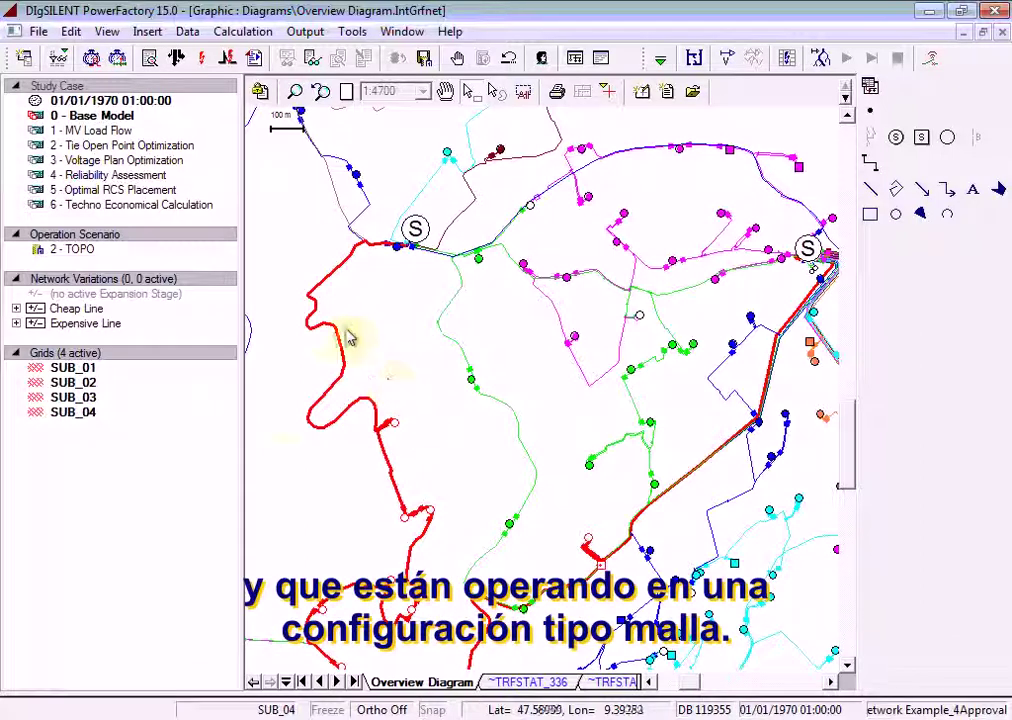
Step: Zoom onto the red feeder, open a switch at TRFSTAT_086, and return to the overview
{"action": "left_click", "coordinate": [347, 92]}
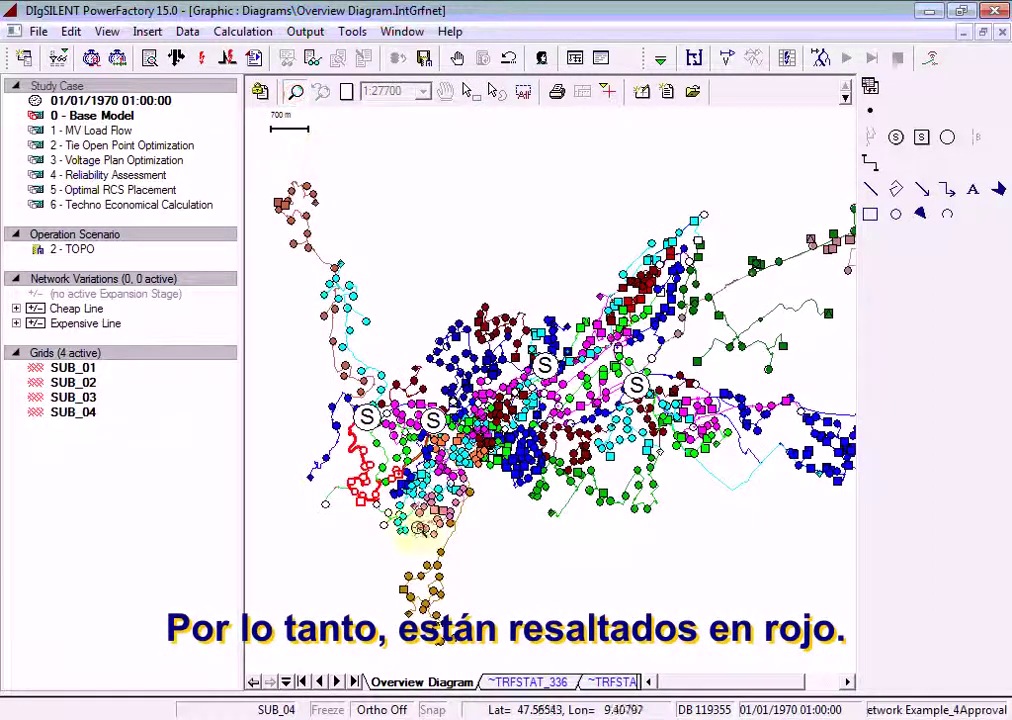
{"action": "left_click_drag", "start_coordinate": [342, 448], "coordinate": [406, 513]}
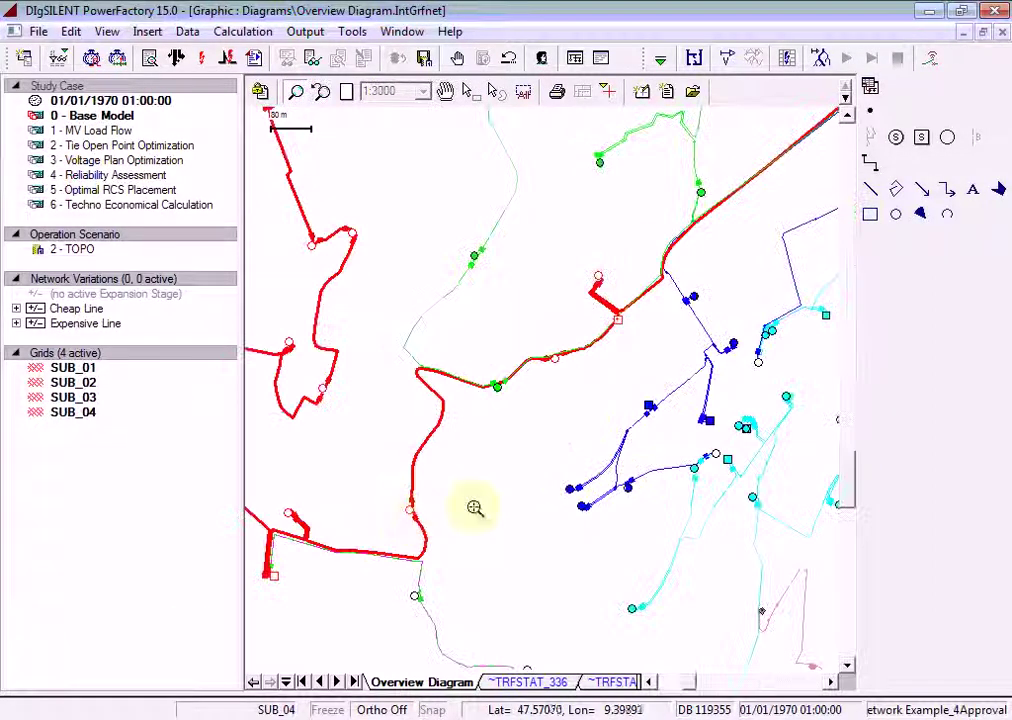
{"action": "key", "text": "Escape"}
{"action": "double_click", "coordinate": [410, 518]}
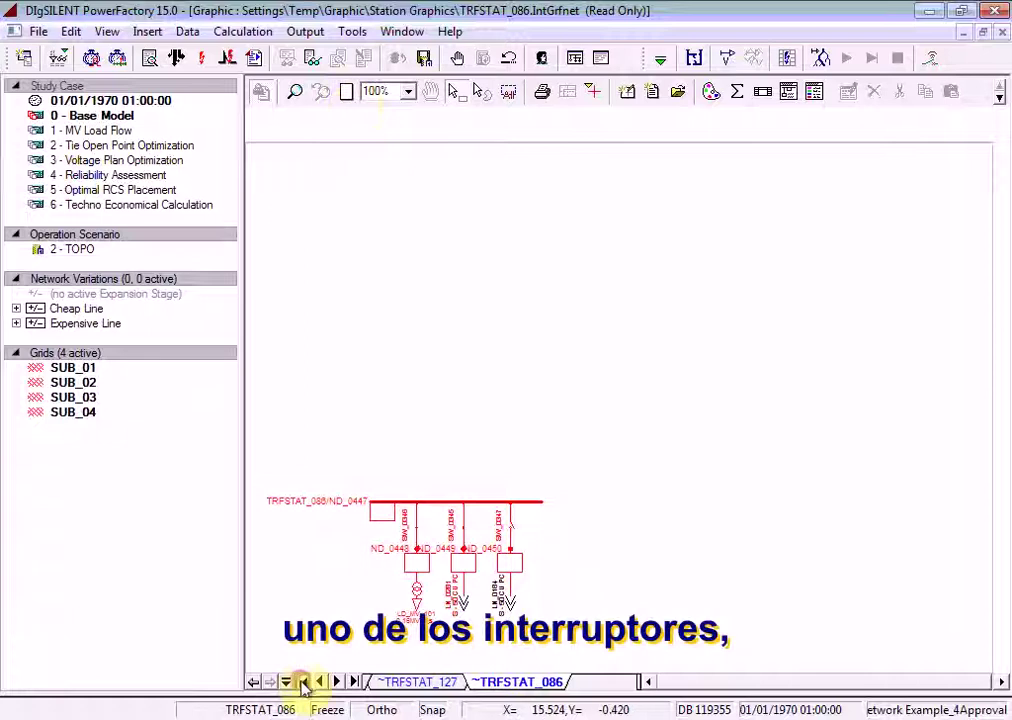
{"action": "left_click", "coordinate": [302, 681]}
{"action": "left_click", "coordinate": [408, 684]}
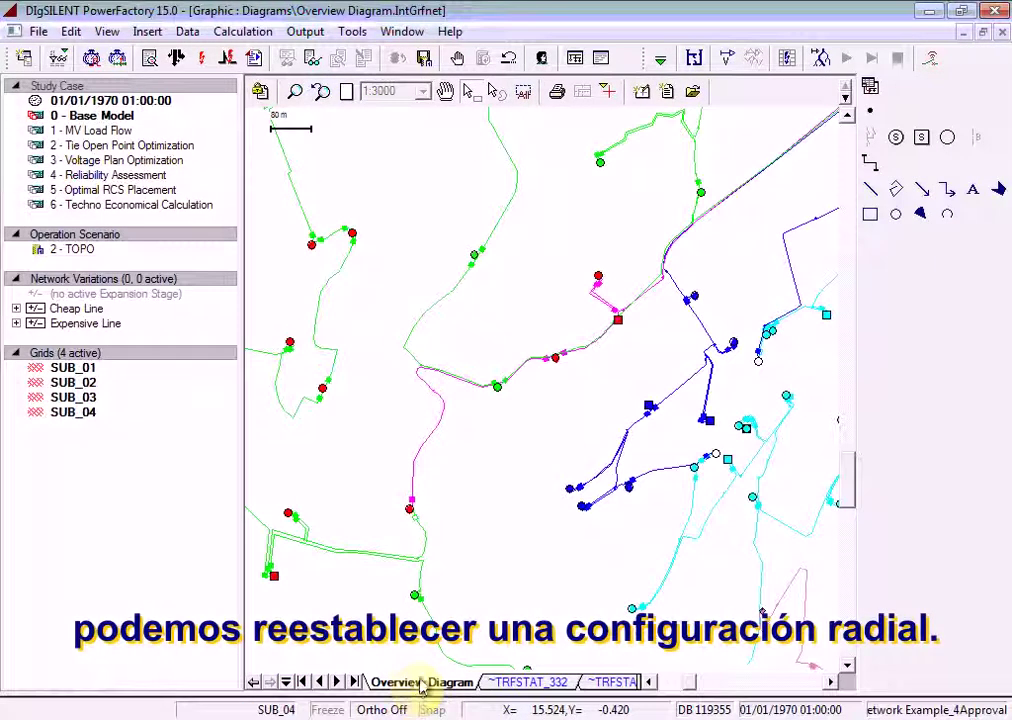